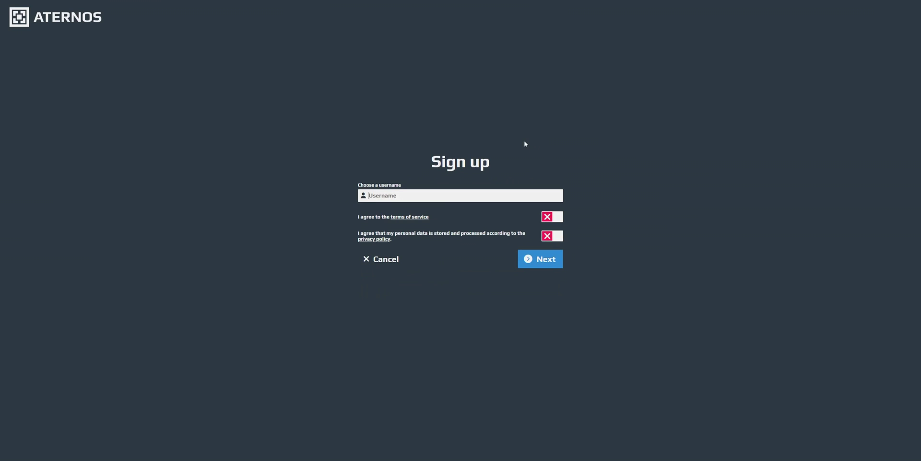
Register a new Aternos account with the pasted username and complete sign-up.
{"action": "type", "text": "EnriqueCalTech"}
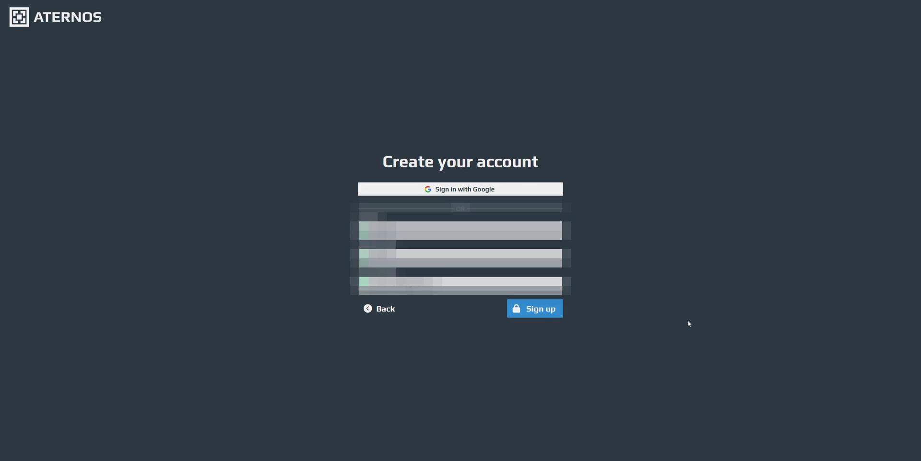
{"action": "left_click", "coordinate": [536, 311]}
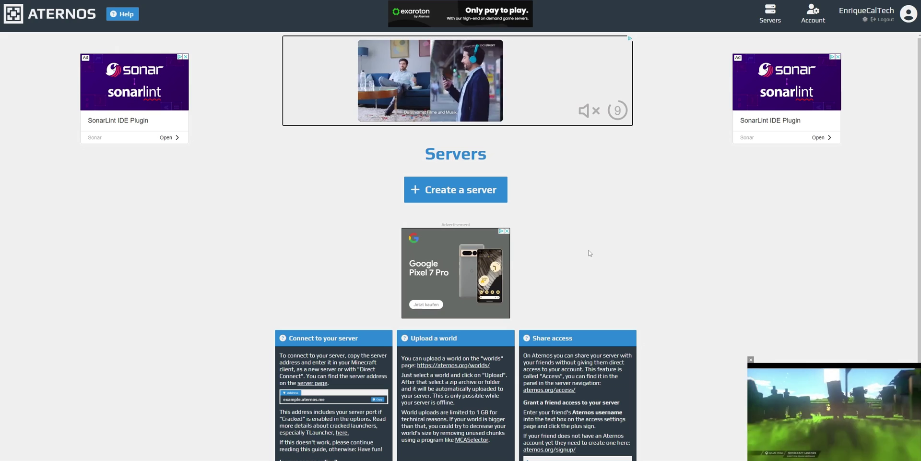
Create a Java Edition server, which appears offline on Vanilla 1.19.3.
{"action": "left_click", "coordinate": [443, 192]}
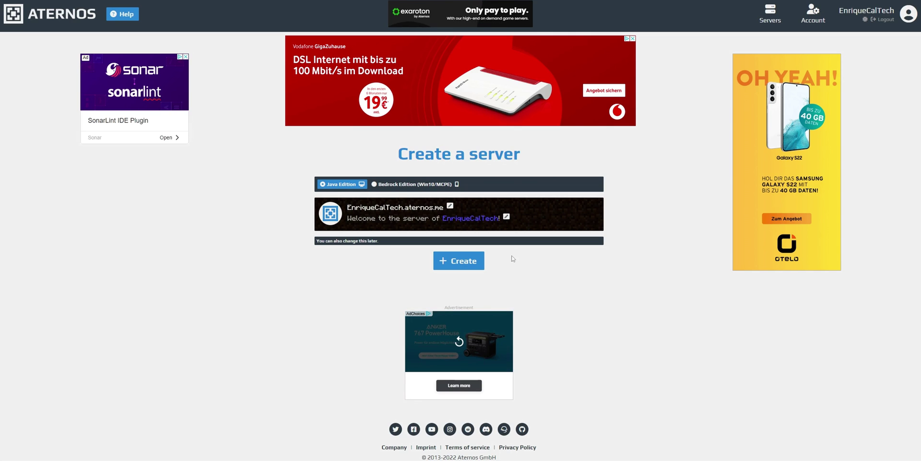
{"action": "left_click", "coordinate": [463, 264]}
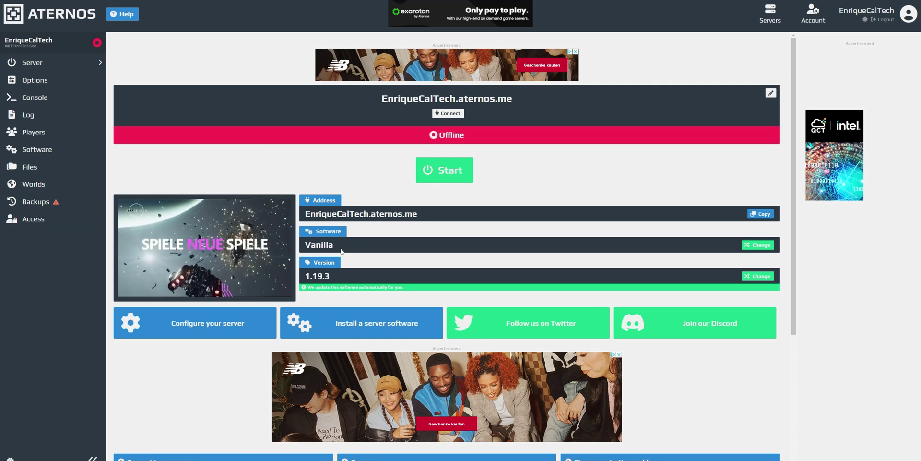
{"action": "left_click", "coordinate": [758, 244]}
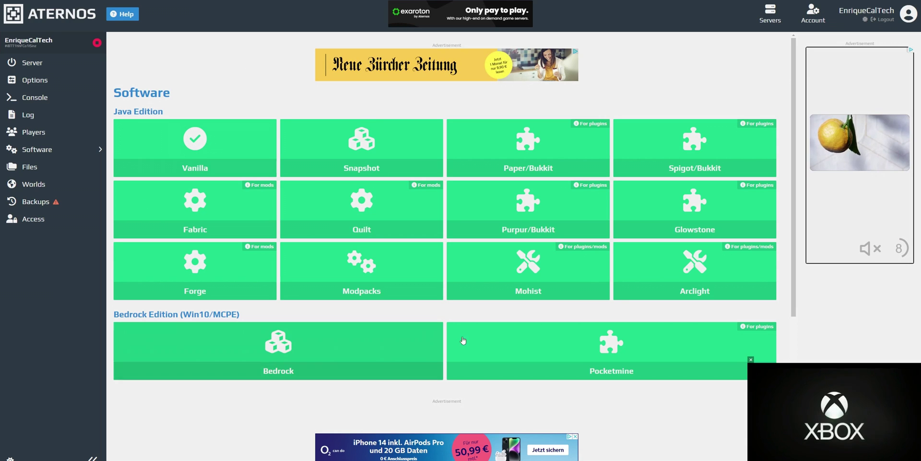
{"action": "left_click", "coordinate": [375, 275]}
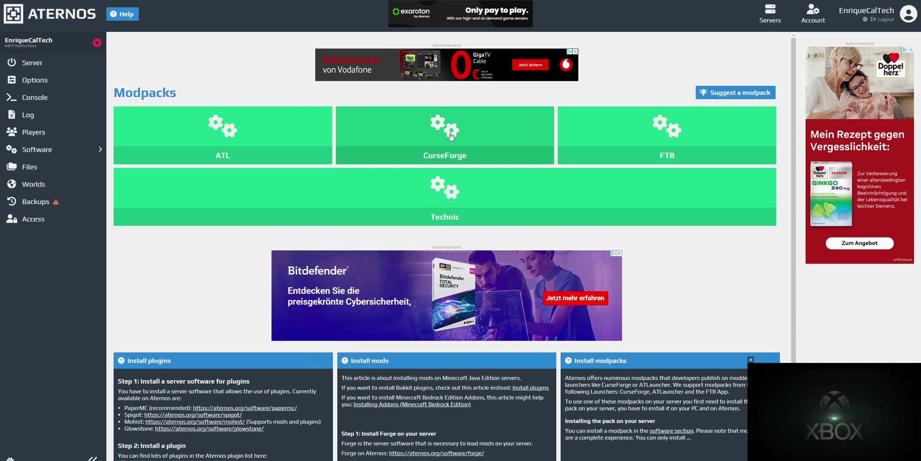
{"action": "left_click", "coordinate": [451, 136]}
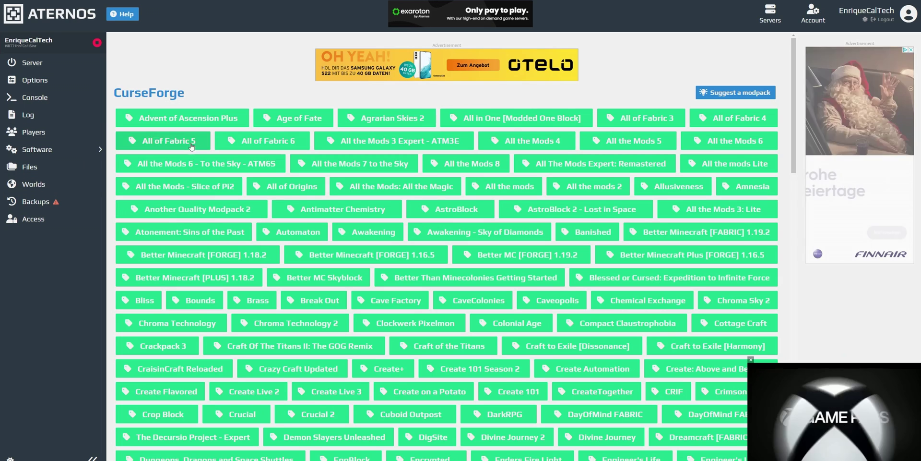
{"action": "scroll", "coordinate": [415, 224], "scroll_direction": "down", "scroll_amount": 5}
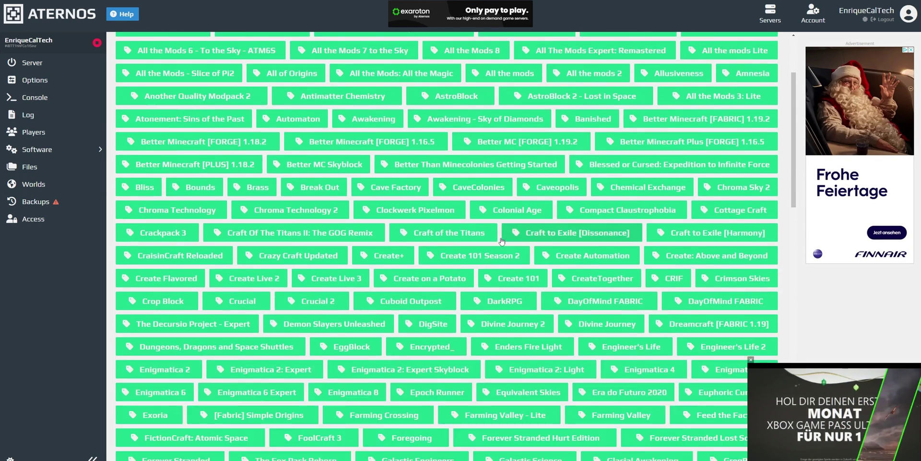
{"action": "scroll", "coordinate": [249, 210], "scroll_direction": "up", "scroll_amount": 5}
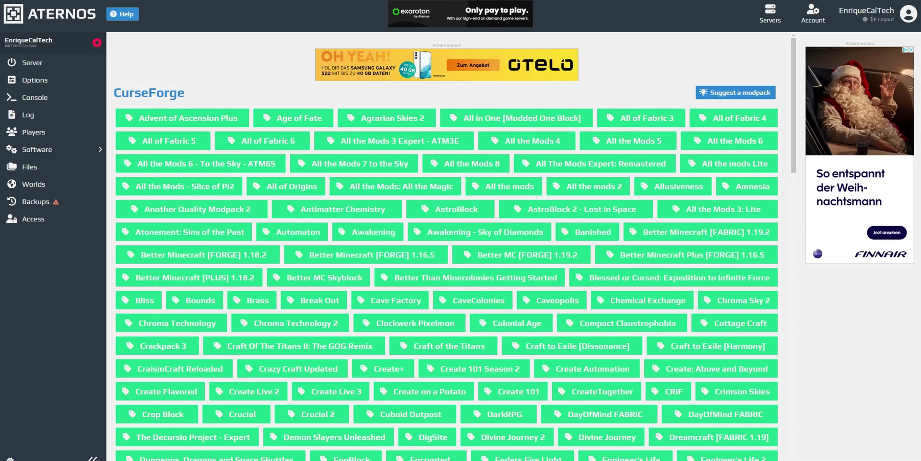
{"action": "key", "text": "alt+Left"}
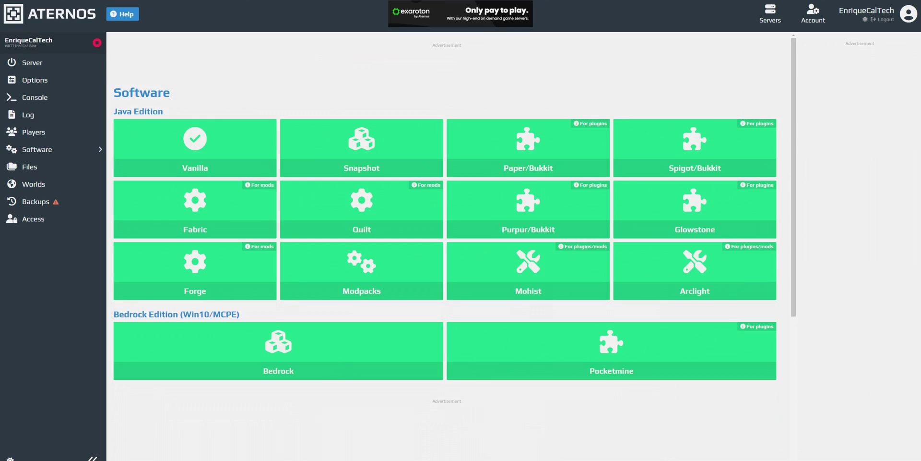
{"action": "key", "text": "alt+Left"}
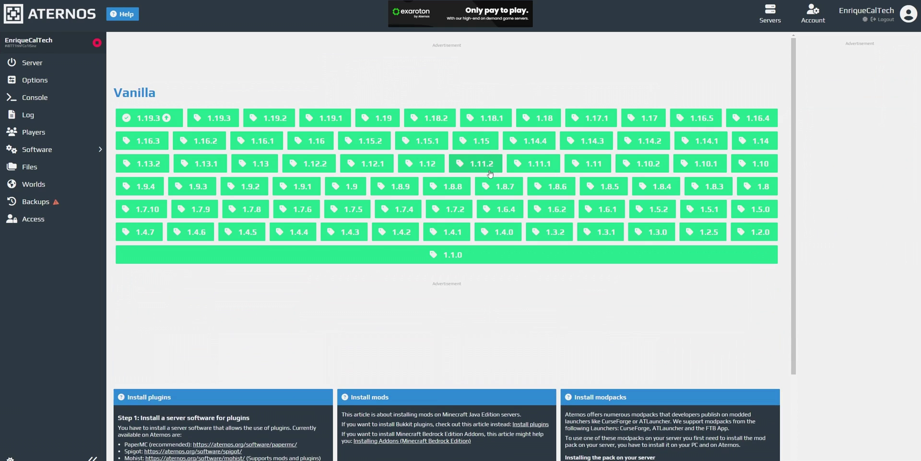
Keep version 1.19.3, start the server, accept the Minecraft EULA and copy the server address.
{"action": "left_click", "coordinate": [757, 276]}
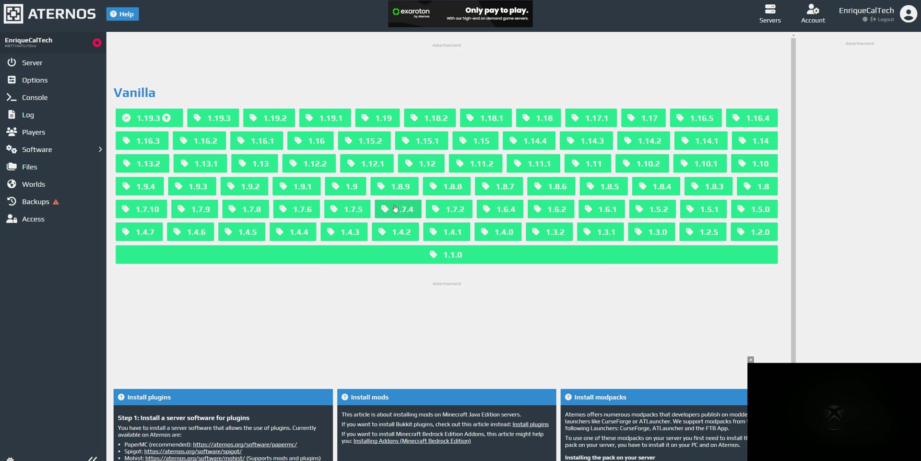
{"action": "key", "text": "alt+Left"}
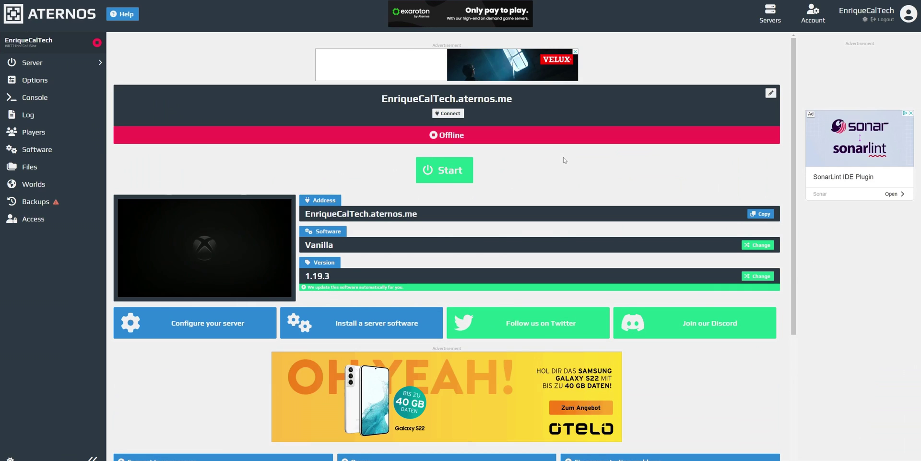
{"action": "left_click", "coordinate": [445, 173]}
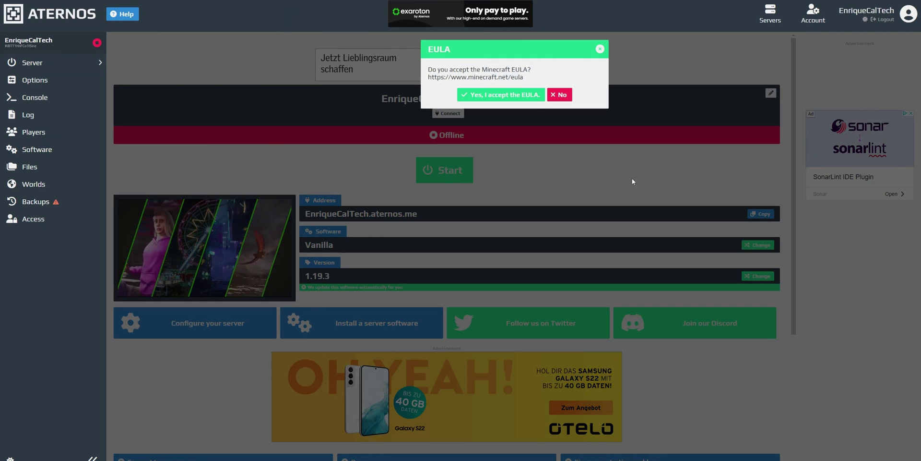
{"action": "left_click", "coordinate": [511, 100]}
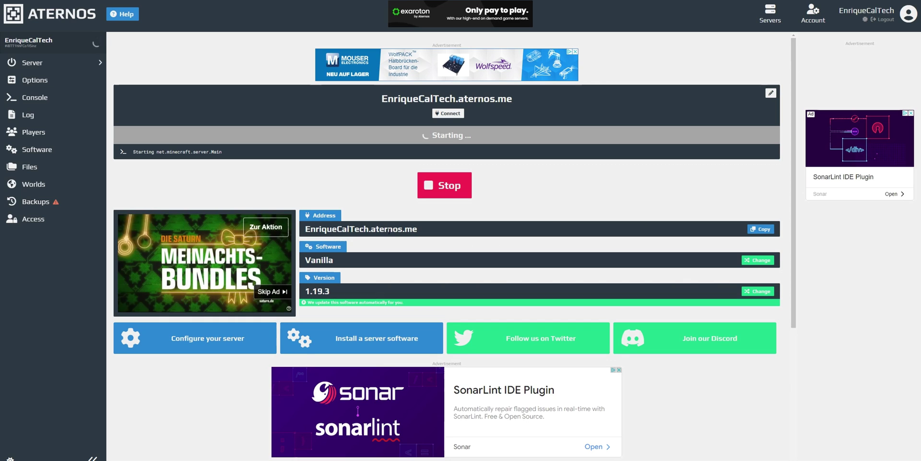
{"action": "left_click", "coordinate": [754, 230]}
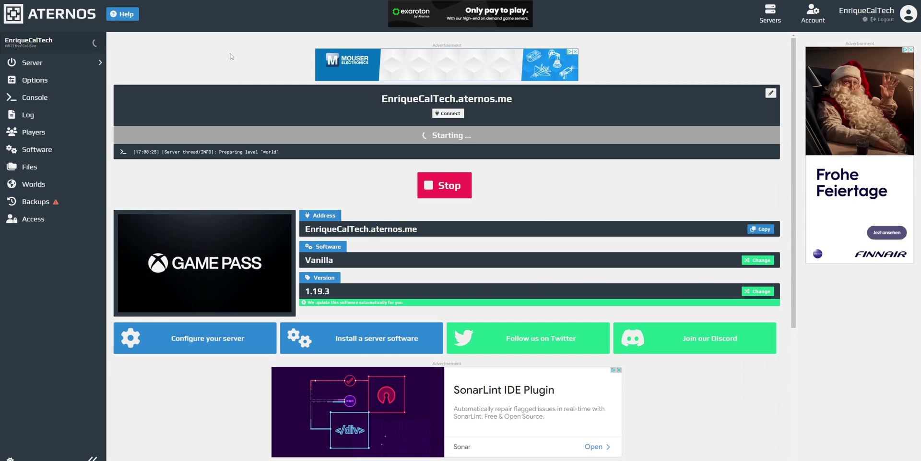
Set the server difficulty to Normal in Options and watch the console output.
{"action": "left_click", "coordinate": [33, 81]}
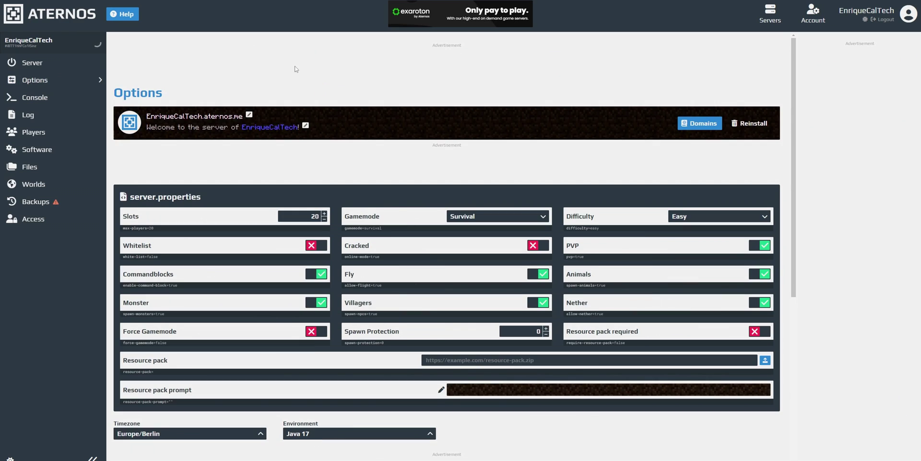
{"action": "scroll", "coordinate": [247, 186], "scroll_direction": "down", "scroll_amount": 2}
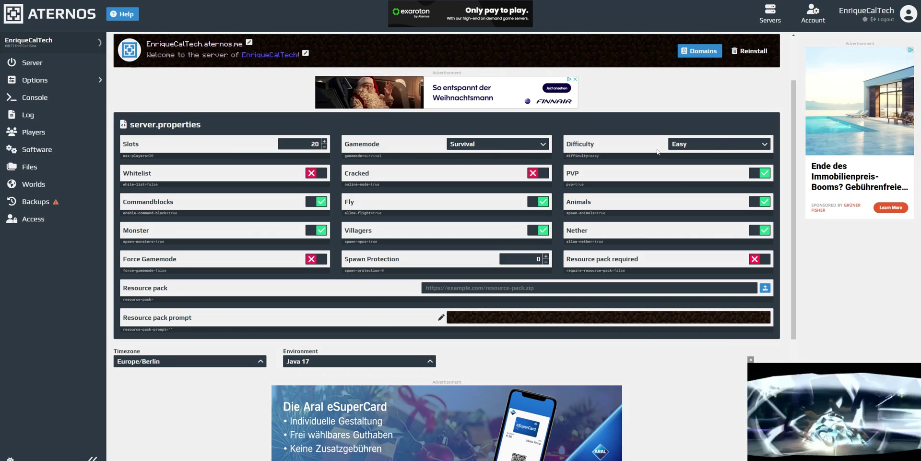
{"action": "left_click", "coordinate": [722, 148]}
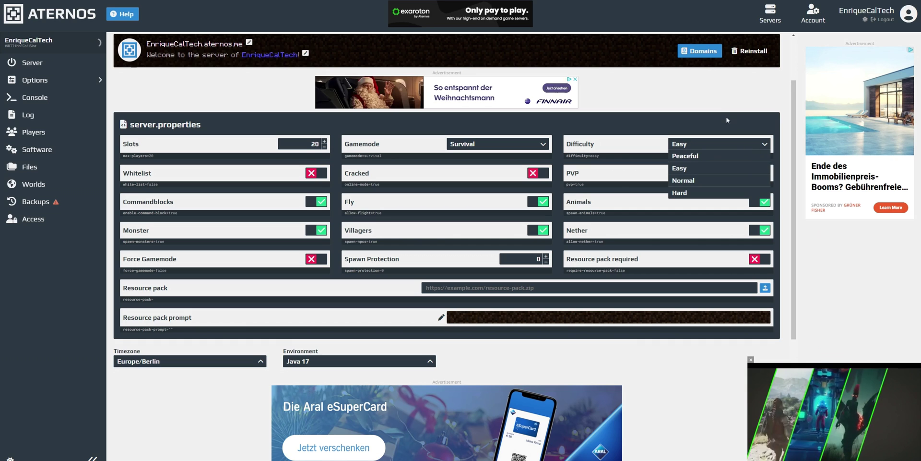
{"action": "left_click", "coordinate": [684, 177]}
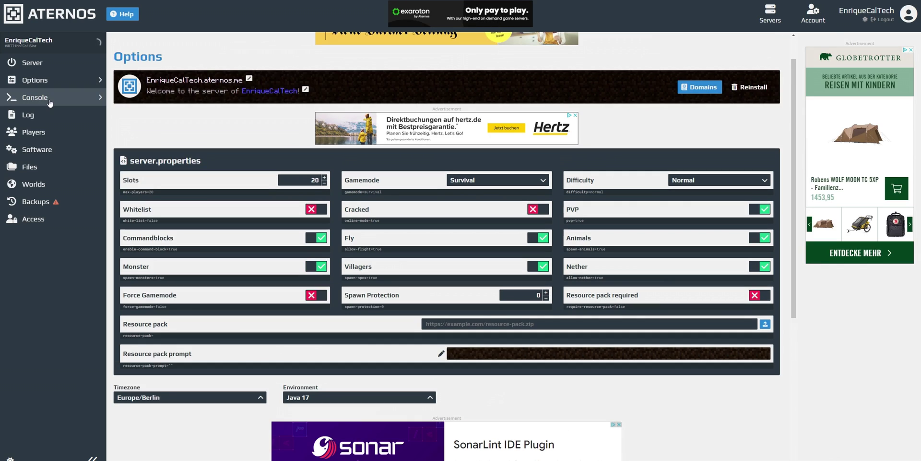
{"action": "left_click", "coordinate": [34, 97]}
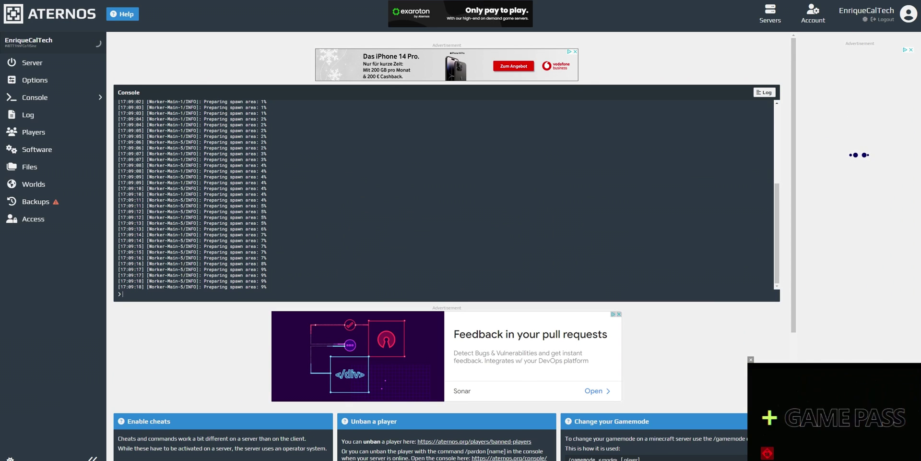
Look through the full server log, then go to the Players management page.
{"action": "left_click", "coordinate": [60, 119]}
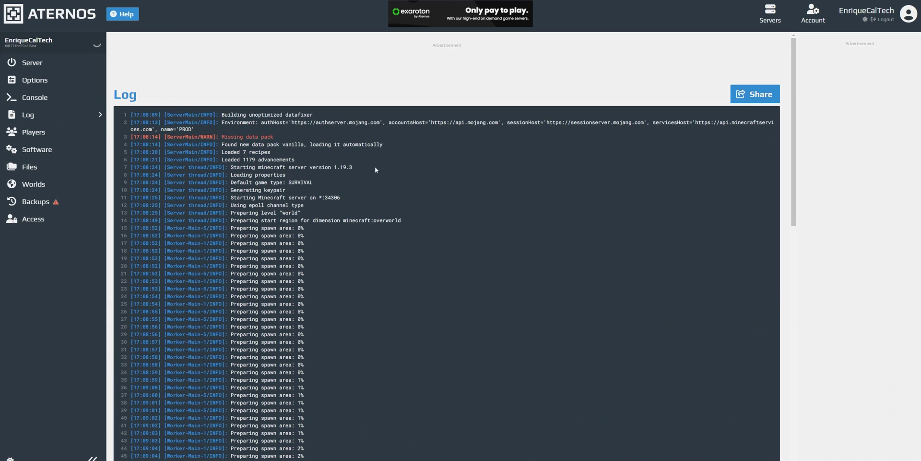
{"action": "scroll", "coordinate": [407, 265], "scroll_direction": "down", "scroll_amount": 10}
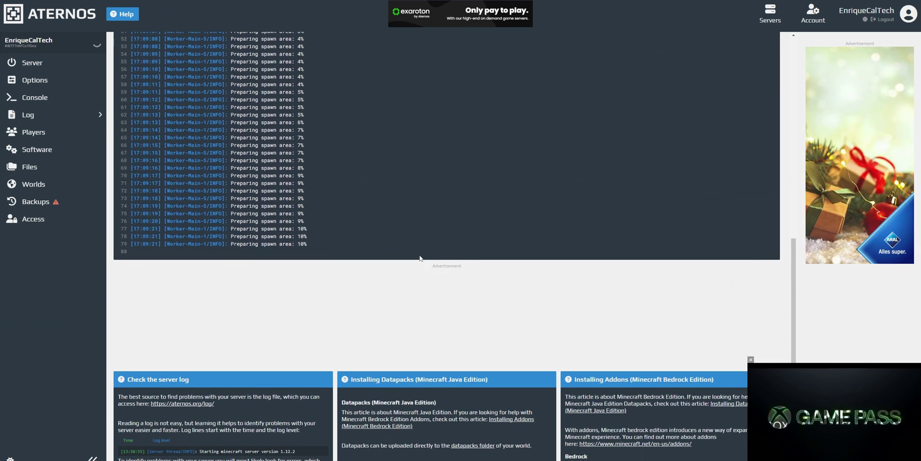
{"action": "scroll", "coordinate": [436, 237], "scroll_direction": "up", "scroll_amount": 4}
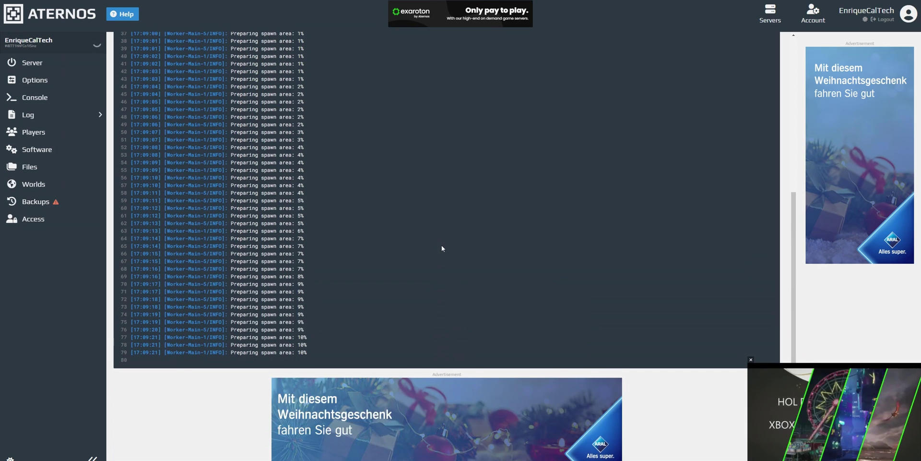
{"action": "left_click", "coordinate": [33, 132]}
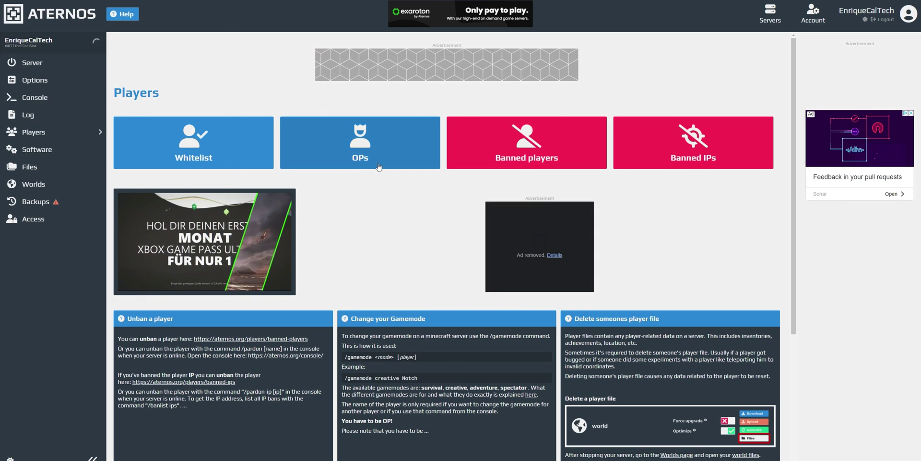
Try whitelisting the pasted username and dismiss the 'server must be online or offline' error.
{"action": "left_click", "coordinate": [187, 145]}
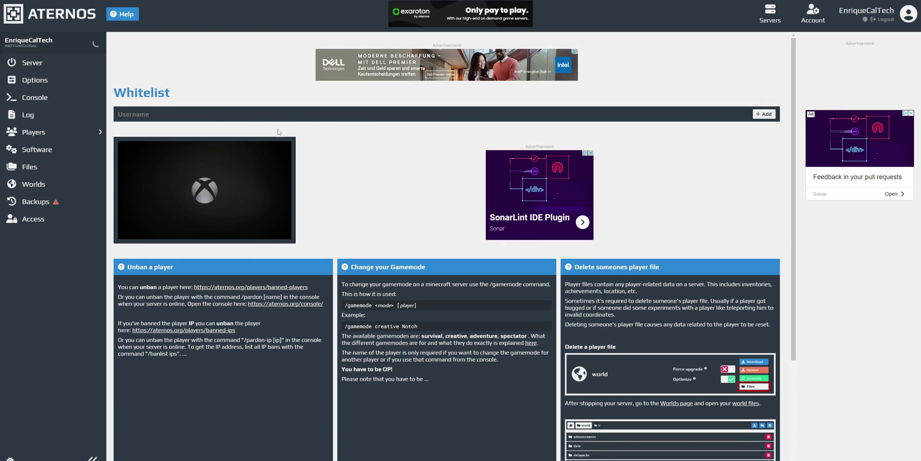
{"action": "left_click", "coordinate": [715, 116]}
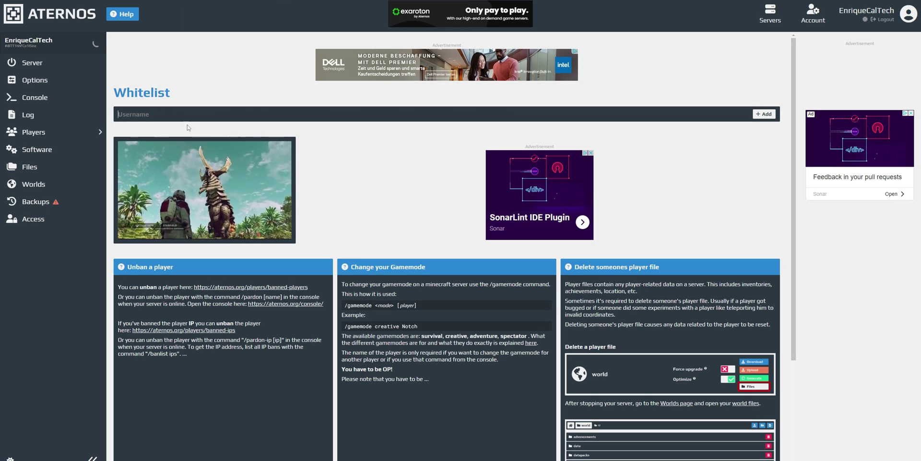
{"action": "key", "text": "alt+Tab"}
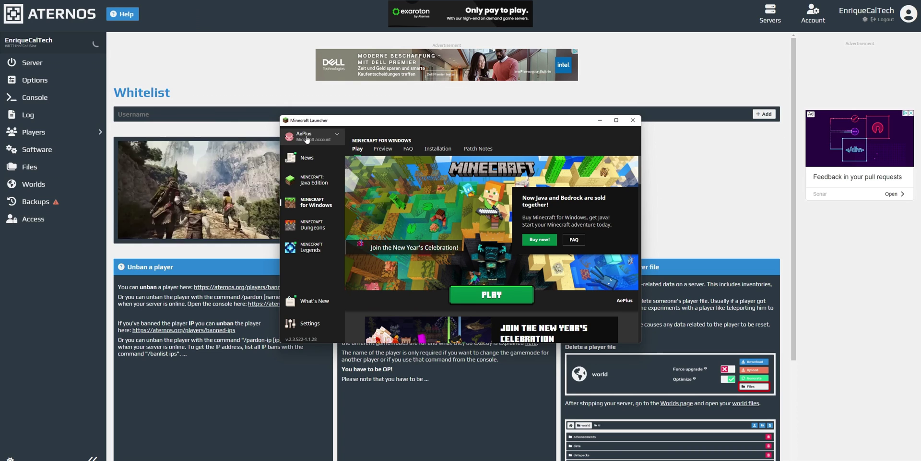
{"action": "left_click", "coordinate": [202, 111]}
{"action": "key", "text": "ctrl+v"}
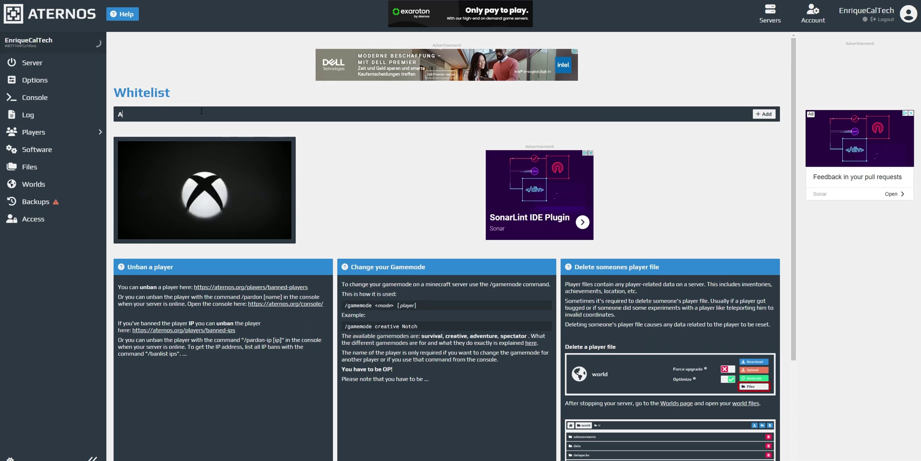
{"action": "left_click", "coordinate": [767, 115]}
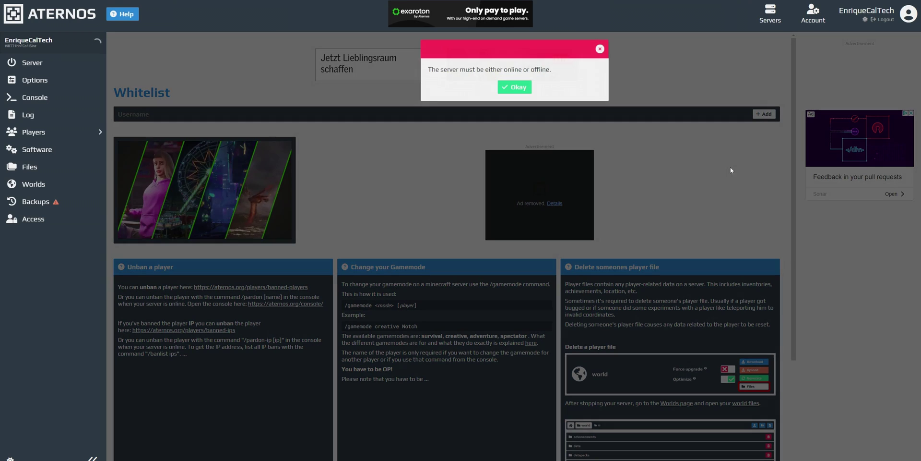
{"action": "left_click", "coordinate": [513, 91]}
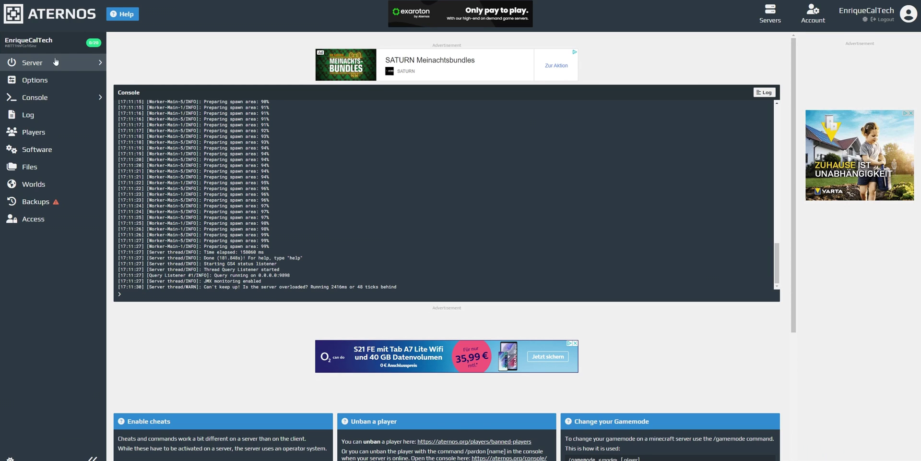
Add the player AePlus to the server whitelist.
{"action": "left_click", "coordinate": [55, 62]}
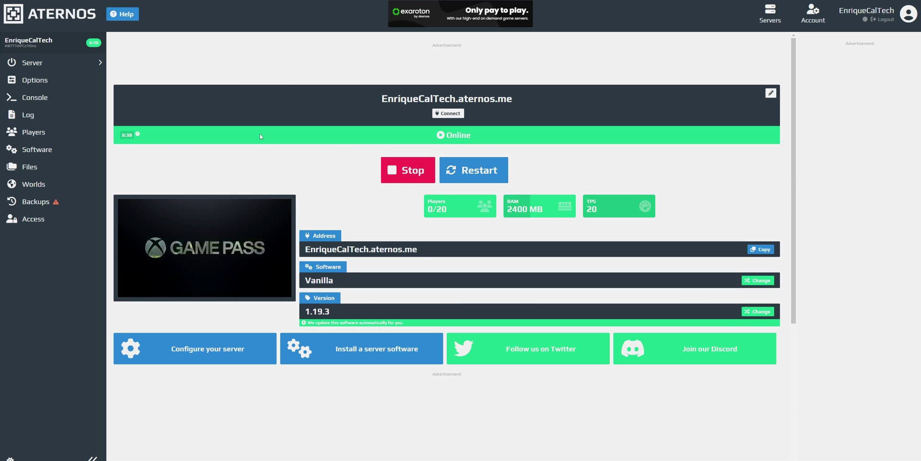
{"action": "left_click", "coordinate": [33, 132]}
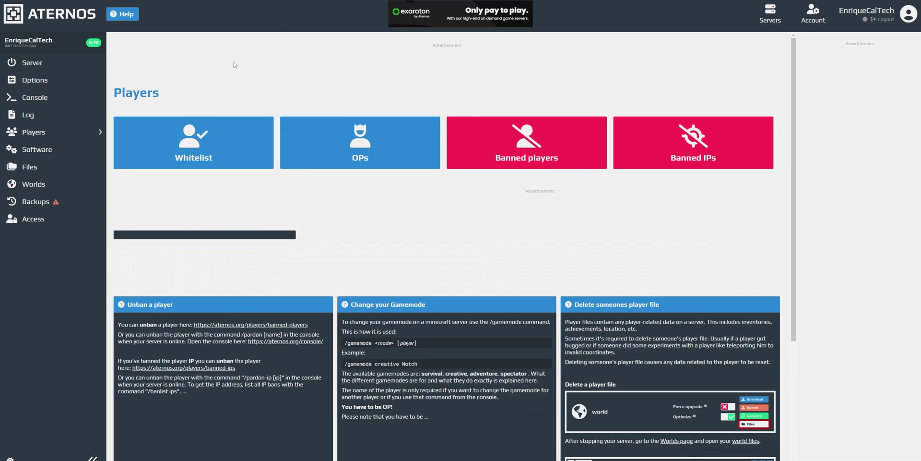
{"action": "left_click", "coordinate": [187, 145]}
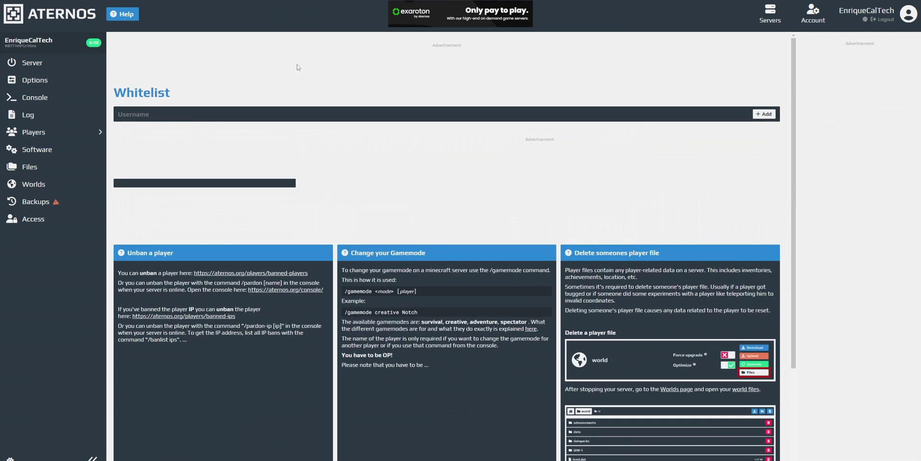
{"action": "type", "text": "AePlus"}
{"action": "key", "text": "Return"}
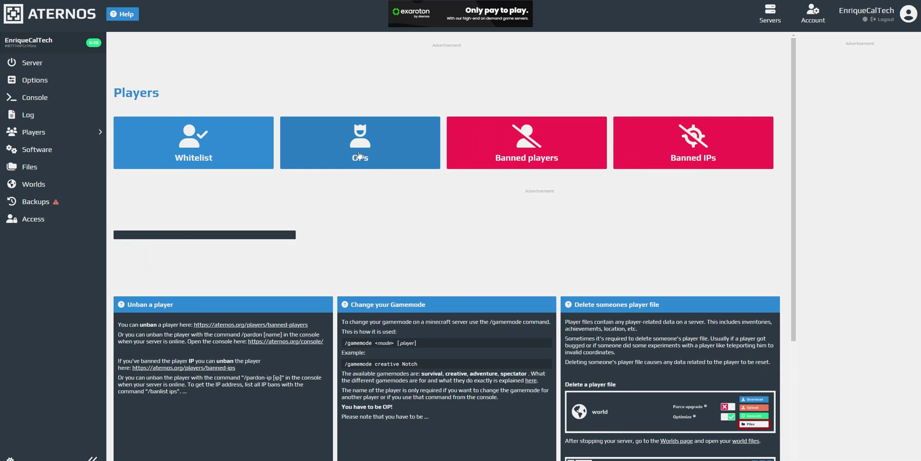
Make AePlus a server operator in the OPs list.
{"action": "left_click", "coordinate": [359, 152]}
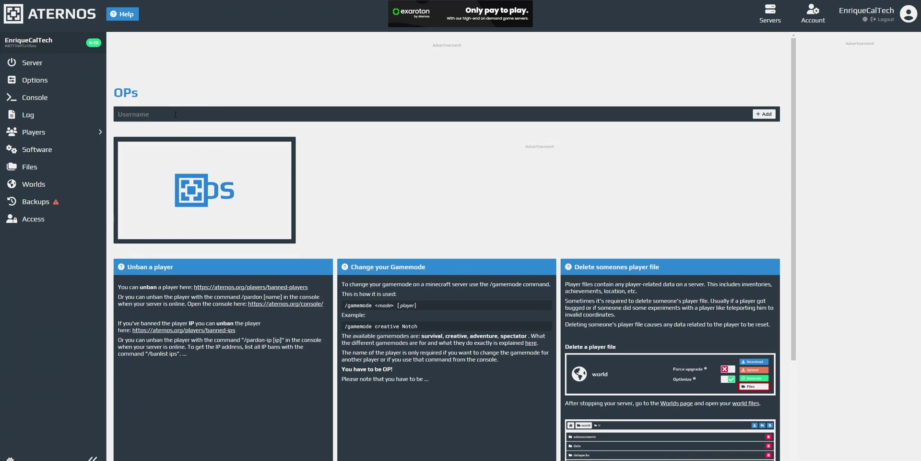
{"action": "left_click", "coordinate": [176, 113]}
{"action": "type", "text": "AePlus"}
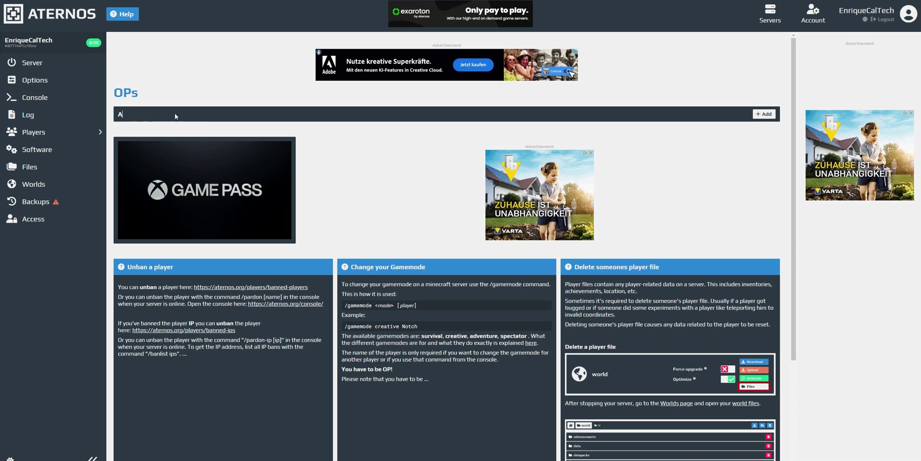
{"action": "left_click", "coordinate": [767, 115]}
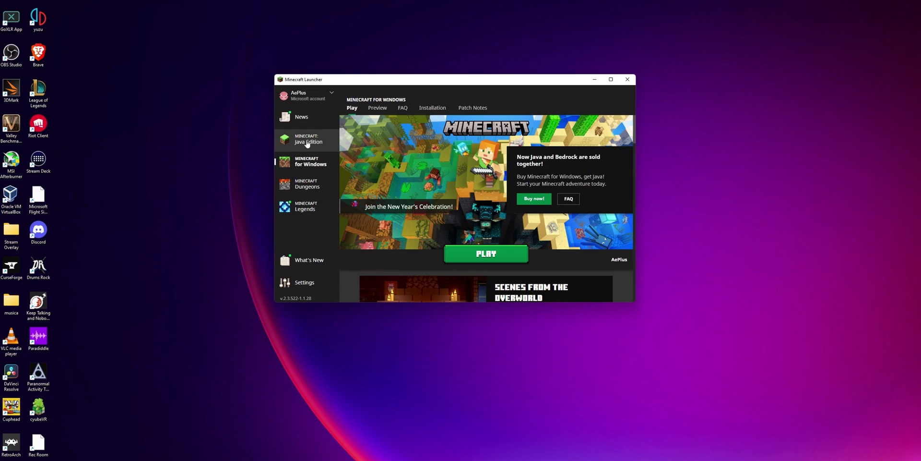
Select Minecraft: Java Edition in the launcher and play version 1.19.3.
{"action": "left_click", "coordinate": [308, 143]}
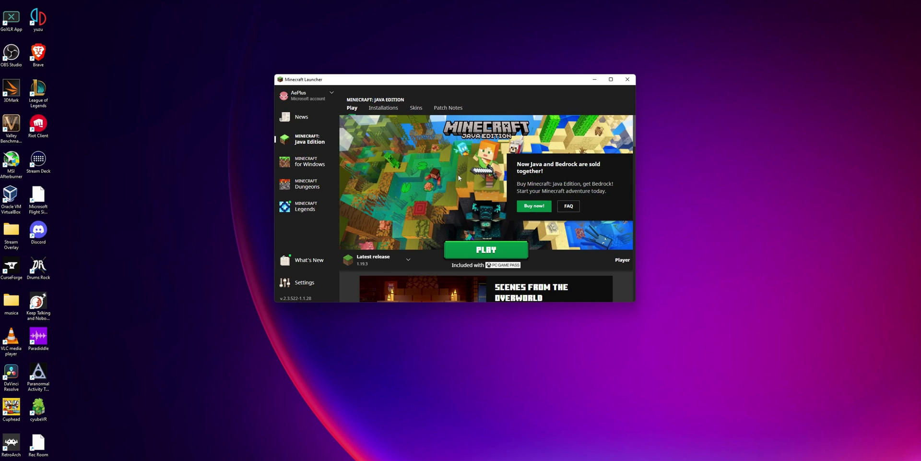
{"action": "left_click", "coordinate": [471, 250]}
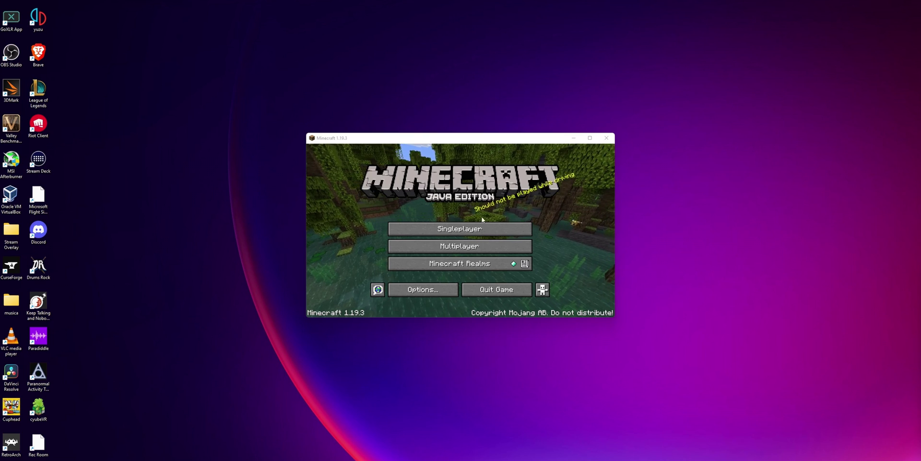
Open Multiplayer, accept the third-party warning, and allow Java through the firewall on public networks too.
{"action": "left_click", "coordinate": [453, 248]}
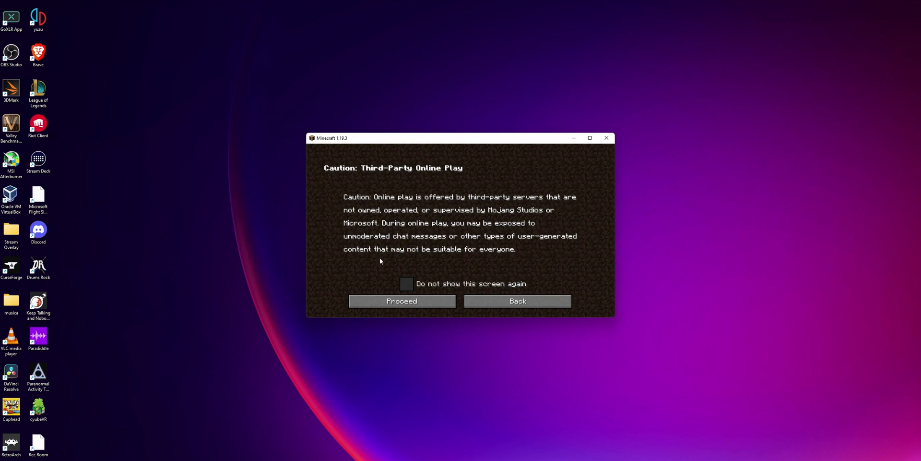
{"action": "left_click", "coordinate": [442, 301]}
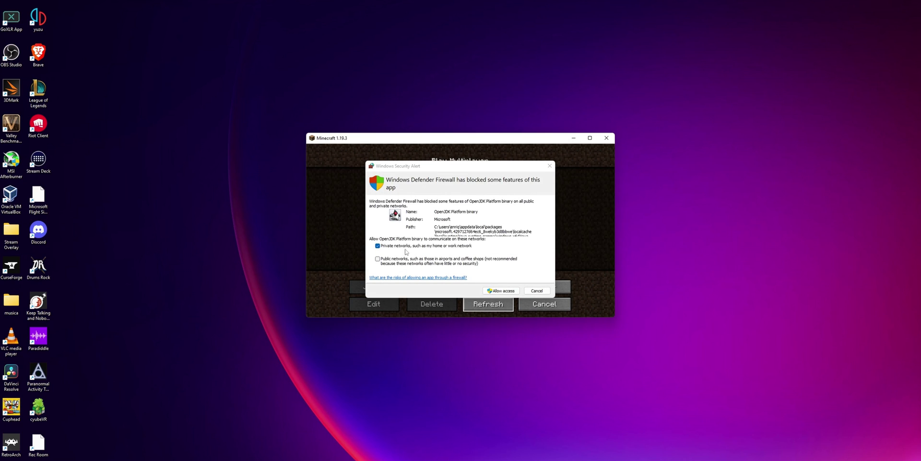
{"action": "left_click", "coordinate": [377, 259]}
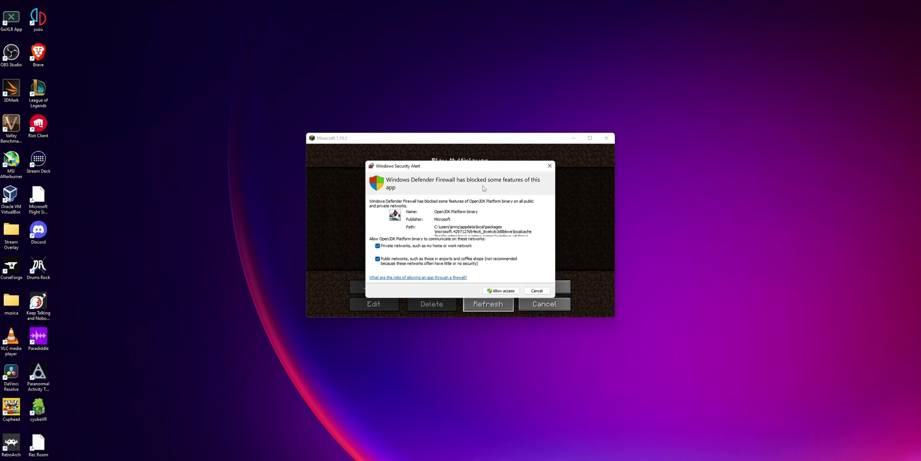
{"action": "key", "text": "Return"}
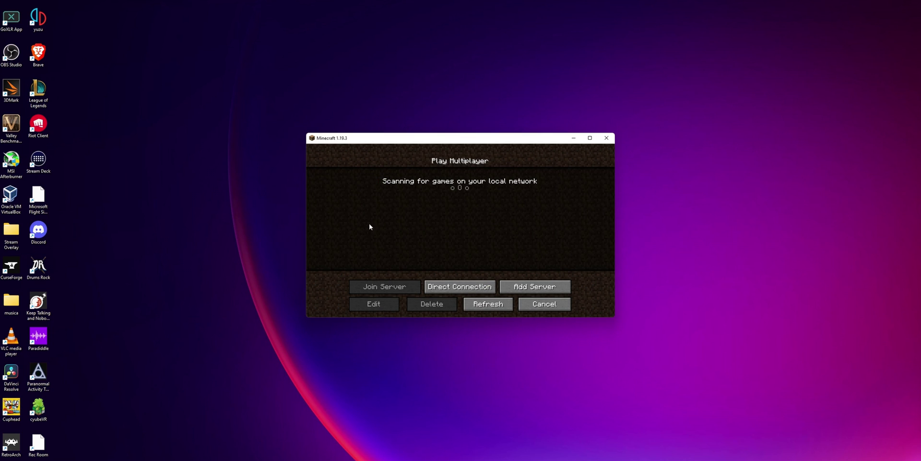
Add a 'Minecraft Server' entry with the pasted aternos.me address and select it.
{"action": "left_click", "coordinate": [537, 289]}
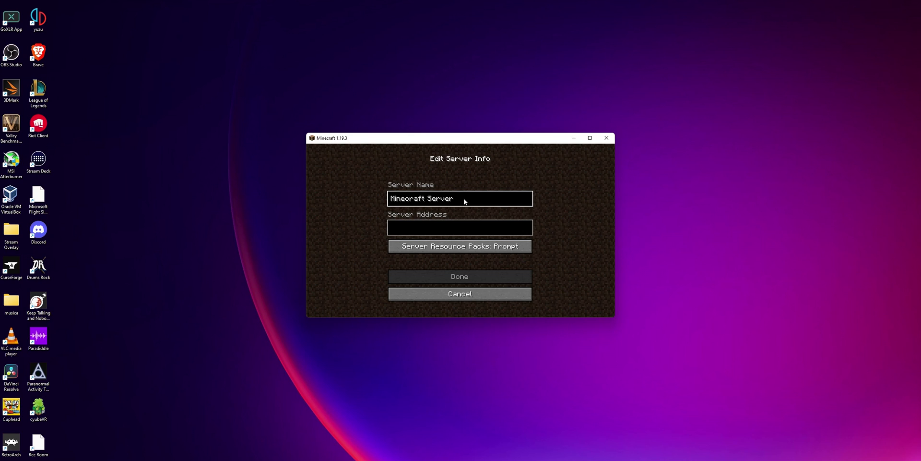
{"action": "left_click", "coordinate": [425, 227]}
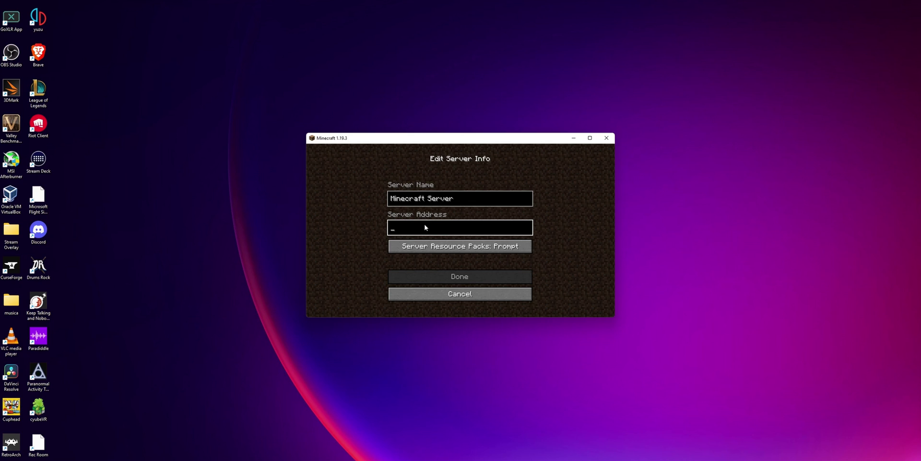
{"action": "type", "text": "EnriqueCatTech.aternos.me"}
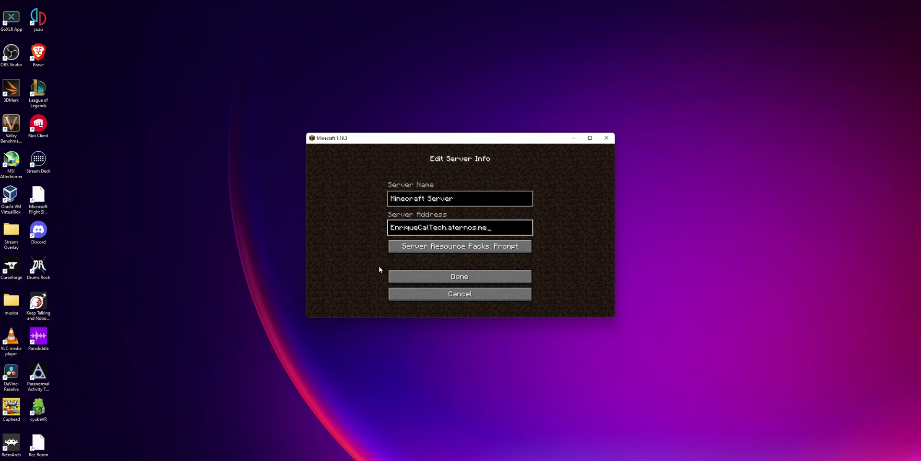
{"action": "left_click", "coordinate": [464, 279]}
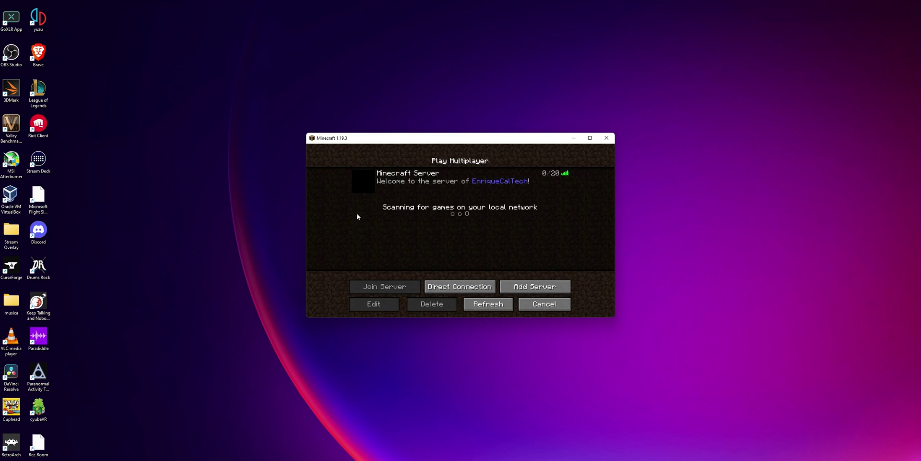
{"action": "left_click", "coordinate": [376, 183]}
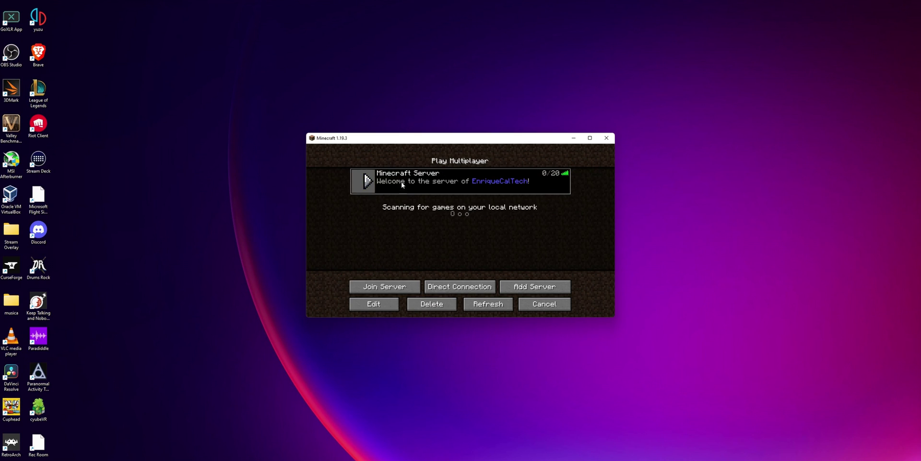
Join the Aternos server from the multiplayer list and chop a tree for four oak logs.
{"action": "left_click", "coordinate": [388, 288]}
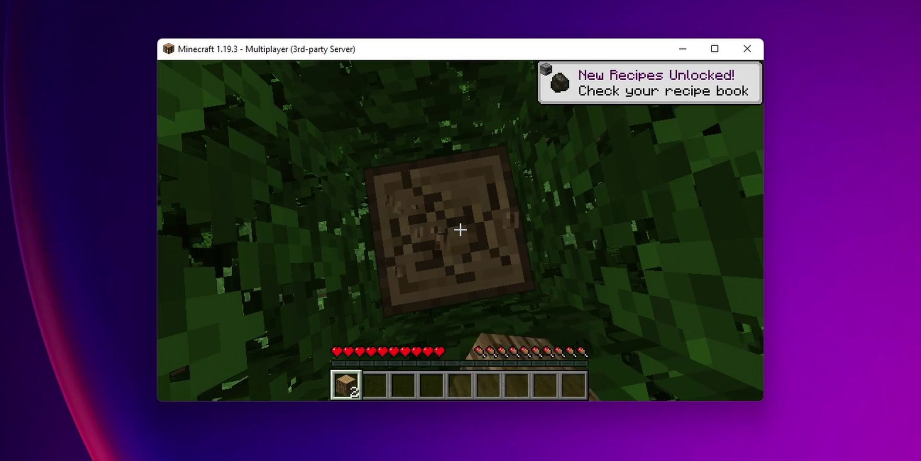
{"action": "left_click", "coordinate": [460, 230]}
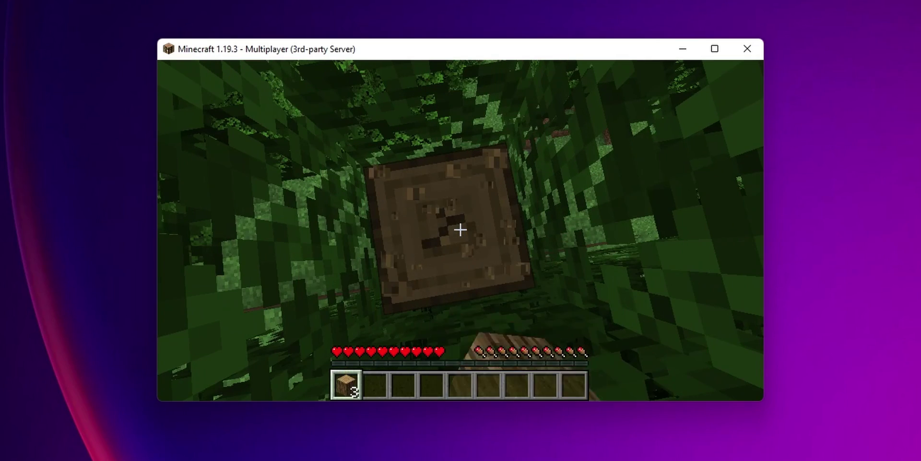
{"action": "left_click", "coordinate": [460, 230]}
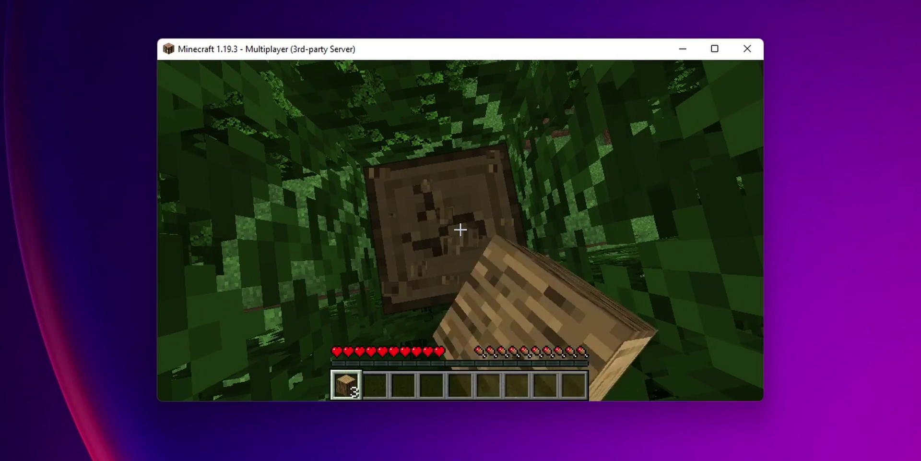
{"action": "left_click", "coordinate": [460, 230]}
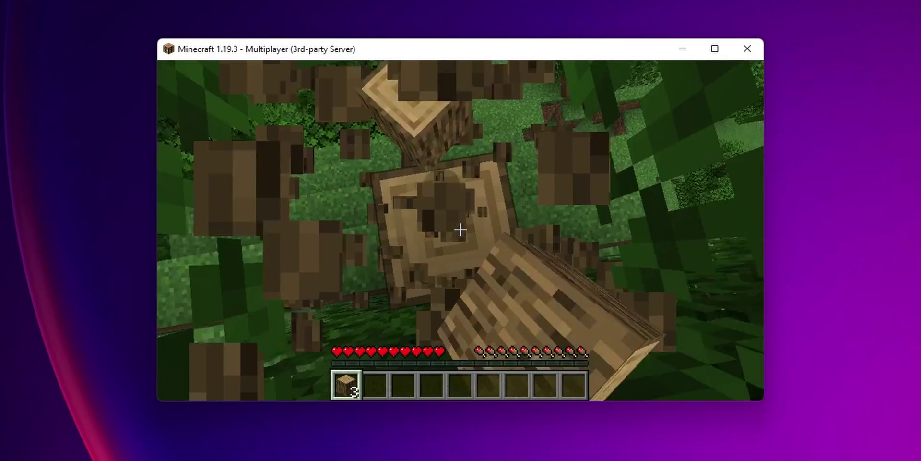
{"action": "left_click", "coordinate": [460, 230]}
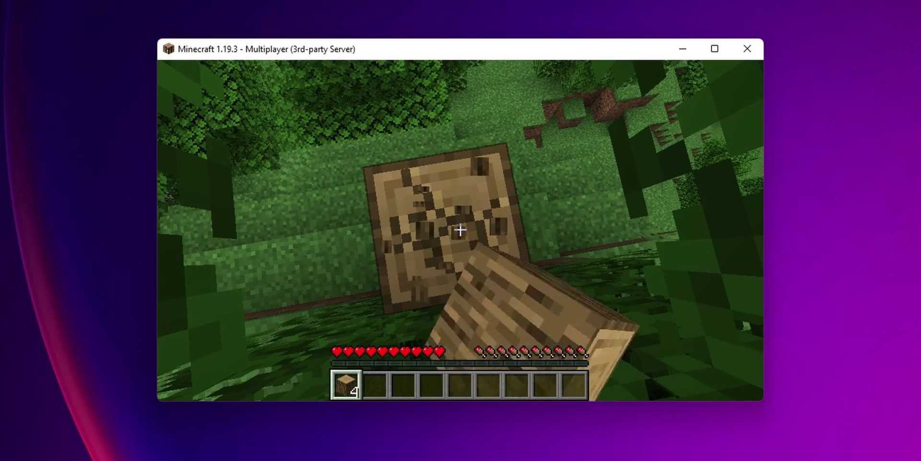